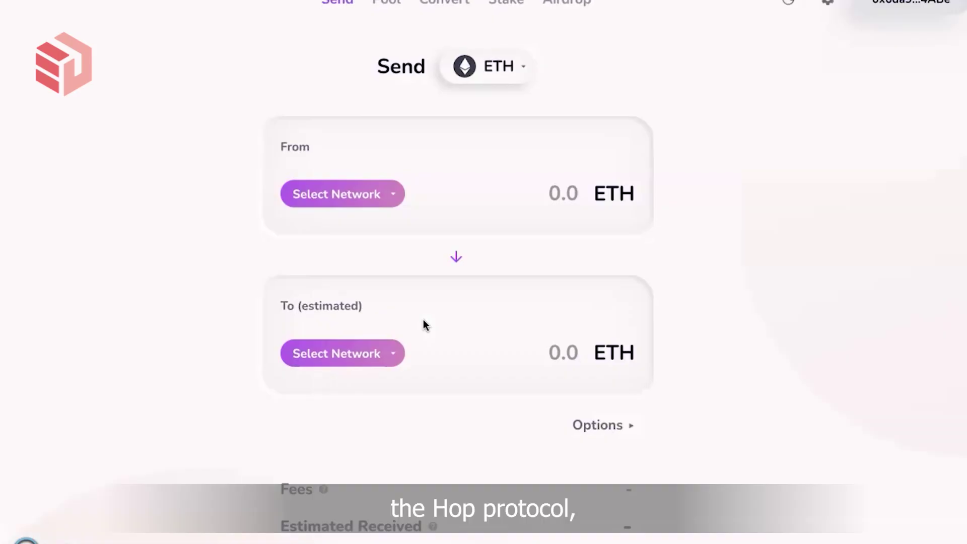
Open the From network list showing Mainnet, Polygon, Gnosis, Optimism and Arbitrum.
click(538, 205)
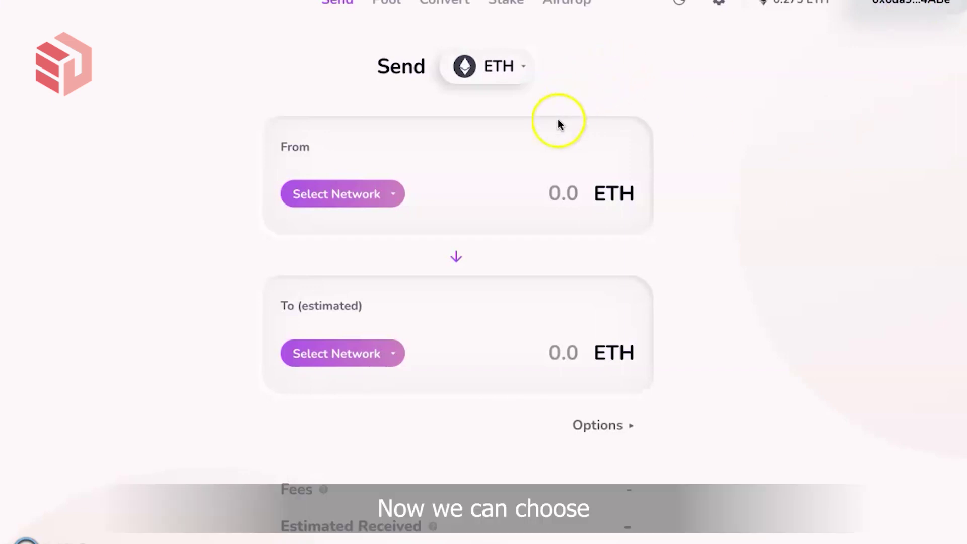
click(392, 193)
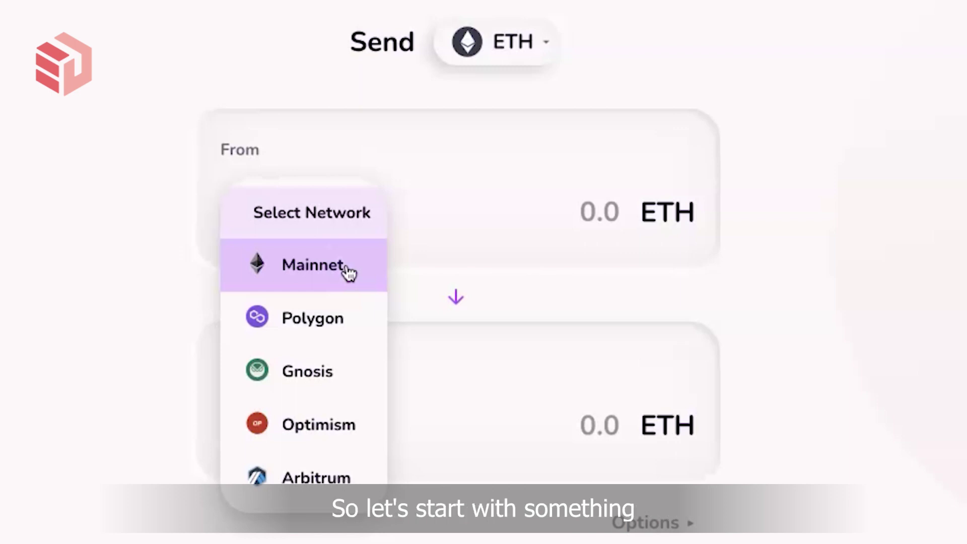
Choose Mainnet as the source, DAI as the token, and Arbitrum as the destination.
click(282, 267)
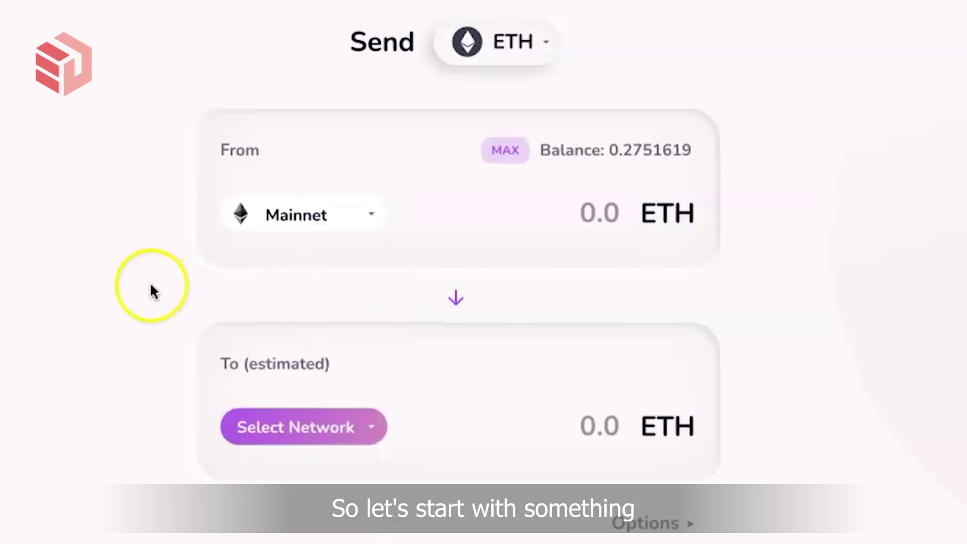
click(516, 66)
click(488, 221)
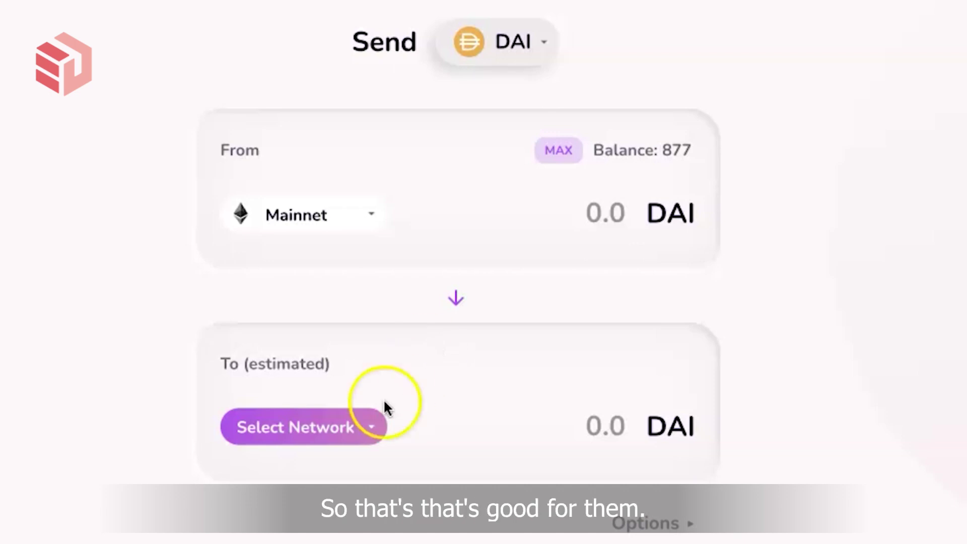
click(369, 428)
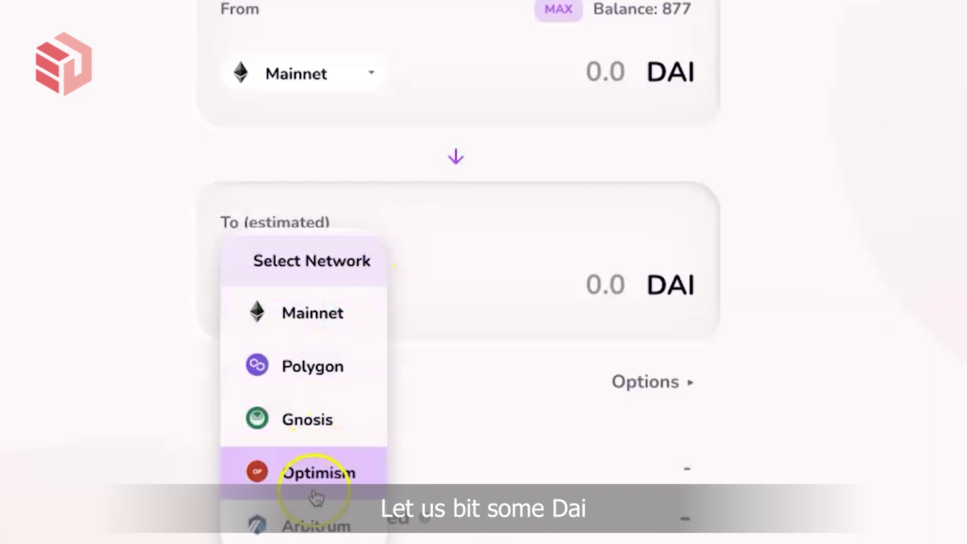
click(318, 525)
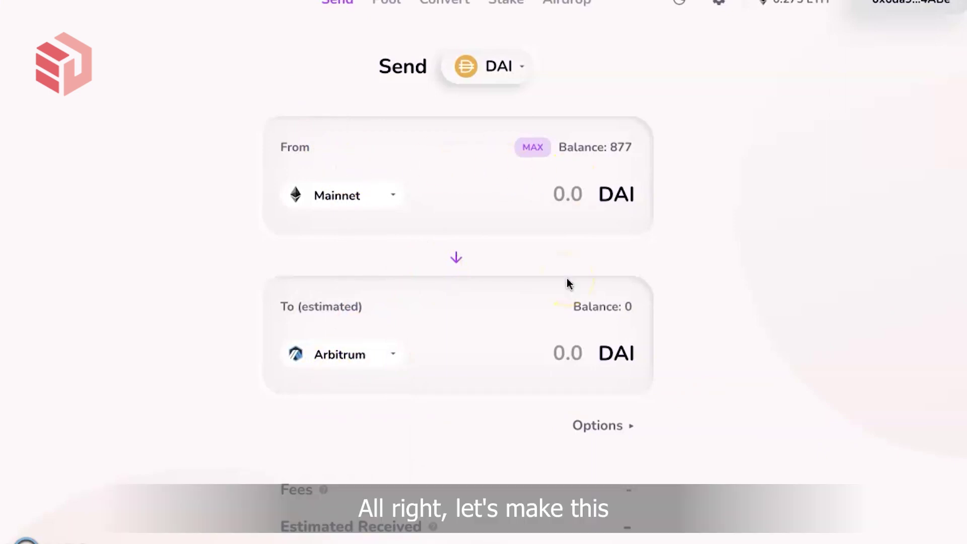
Enter 5 DAI and review the 0 DAI fees and 5.0213718 DAI estimated received.
text(5)
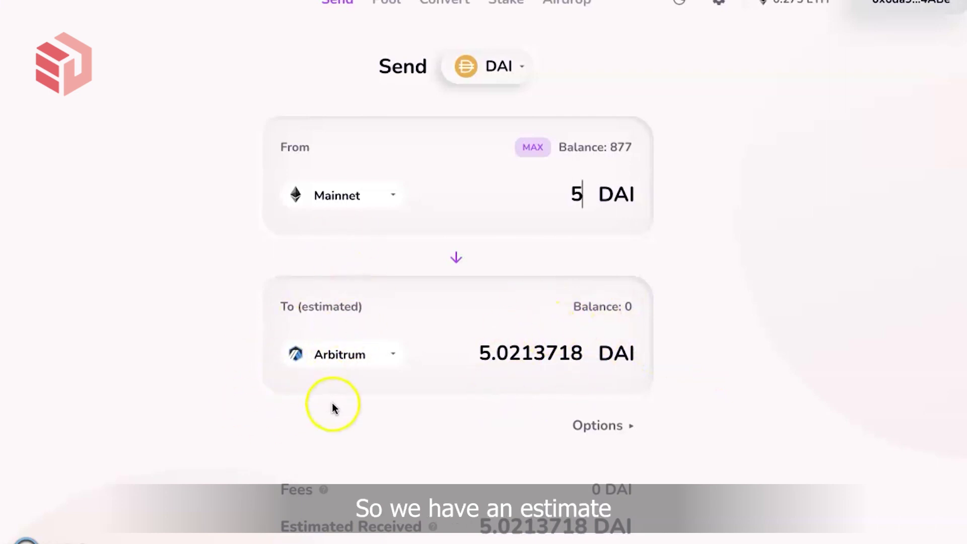
scroll(186, 408, down, 2)
scroll(186, 408, up, 1)
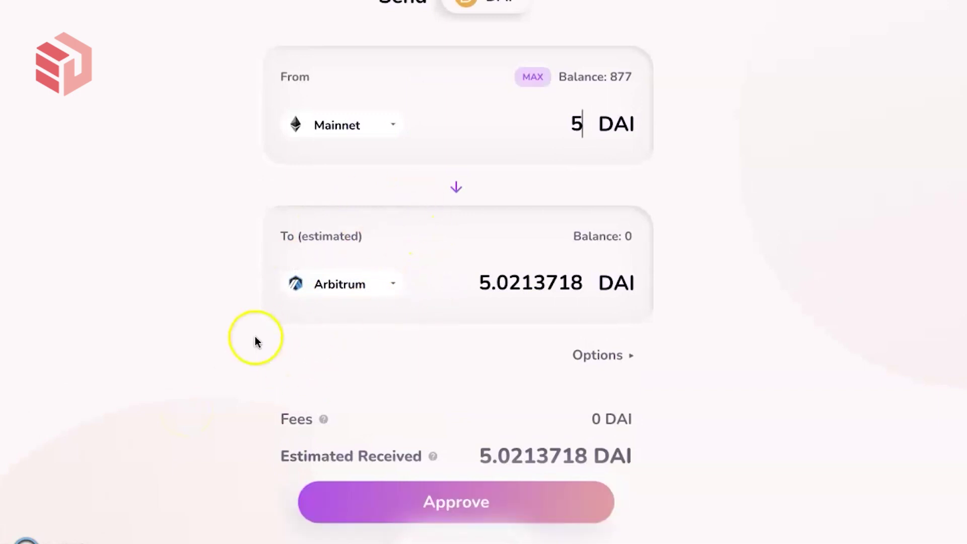
scroll(258, 426, down, 1)
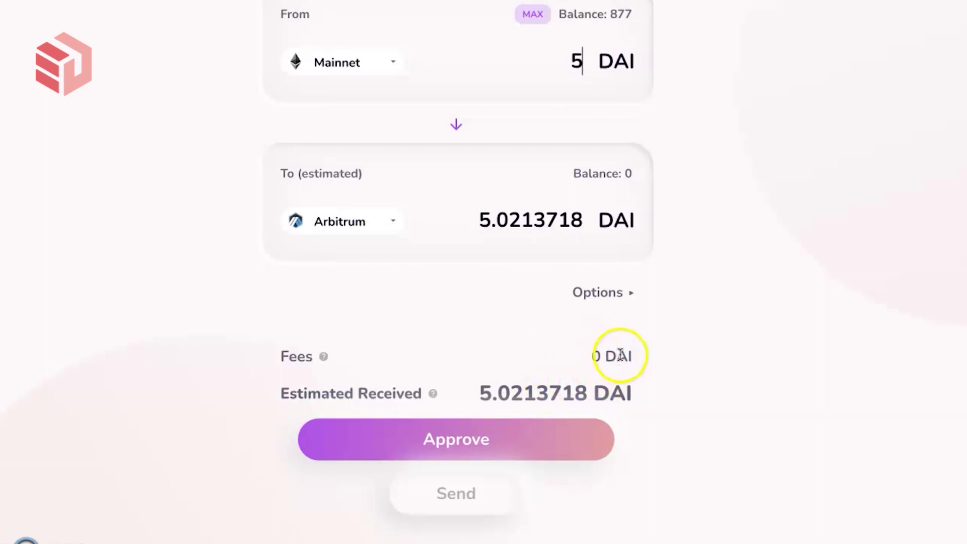
Approve the bridge to spend DAI and confirm the approval.
click(493, 439)
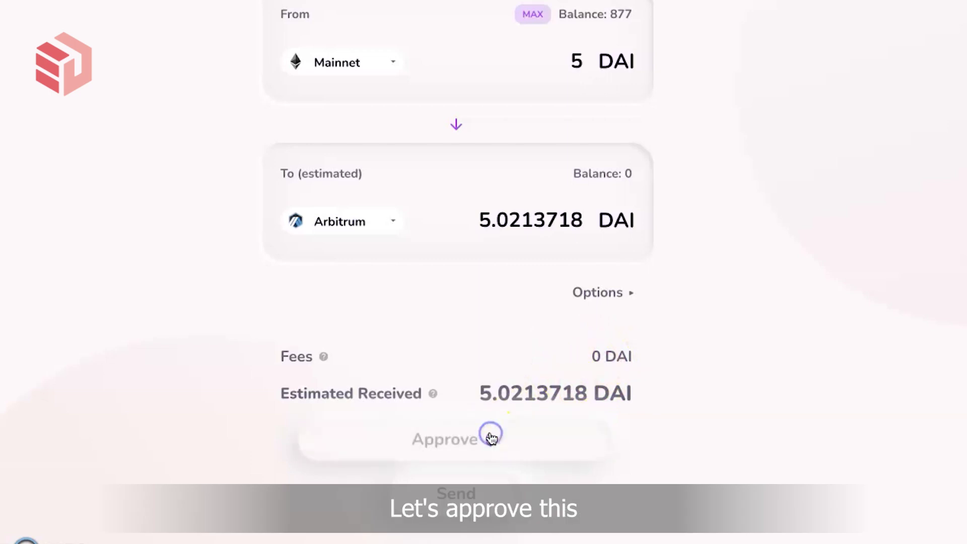
click(493, 262)
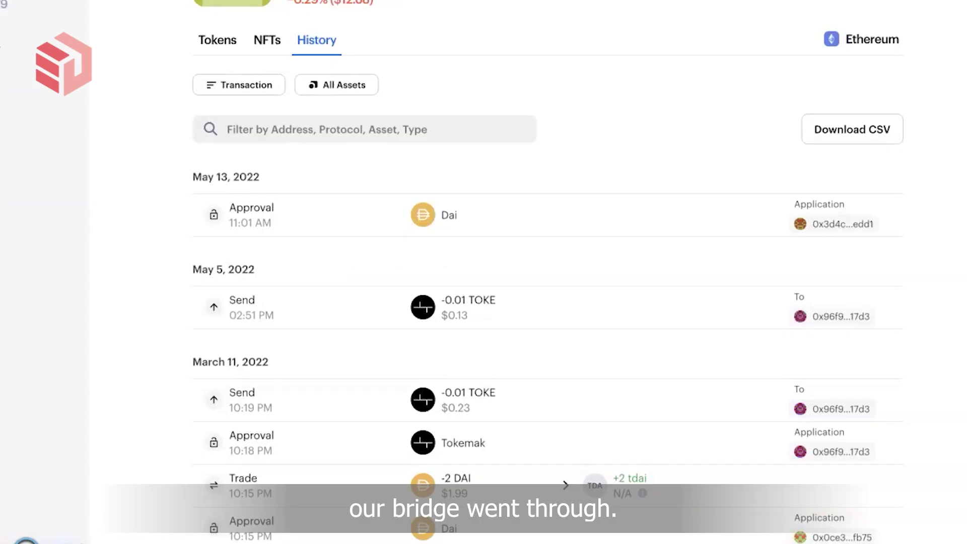
Check the wallet's History tab for the latest Dai Approval entry.
click(588, 158)
scroll(587, 157, down, 1)
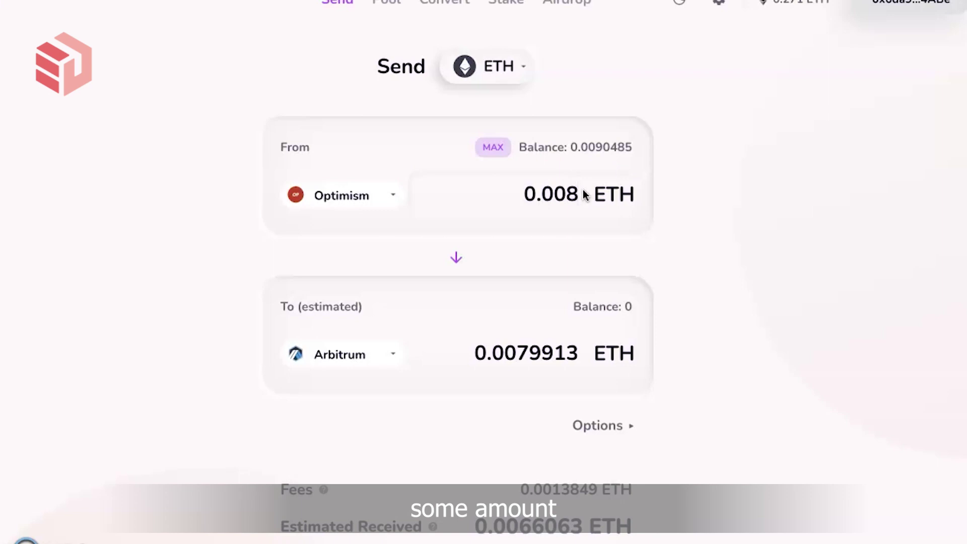
Change the amount from 0.008 to 0.007 ETH and review the 0.0056074 ETH estimate.
key(BackSpace)
text(7)
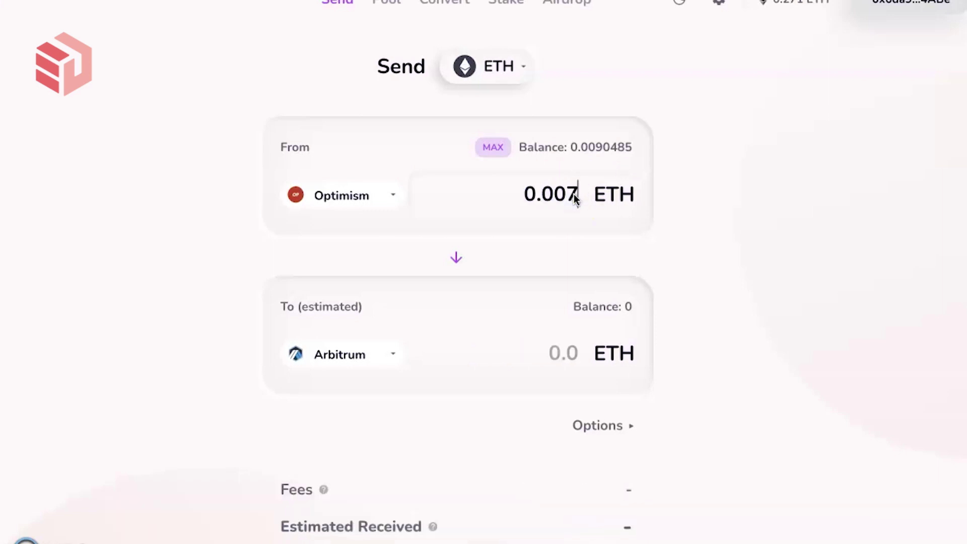
click(499, 227)
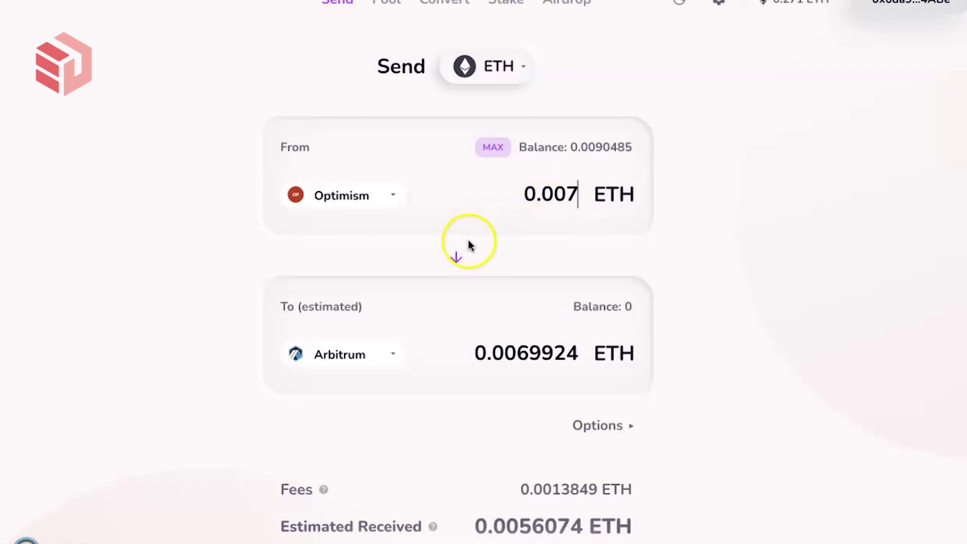
scroll(282, 391, down, 1)
scroll(282, 385, down, 2)
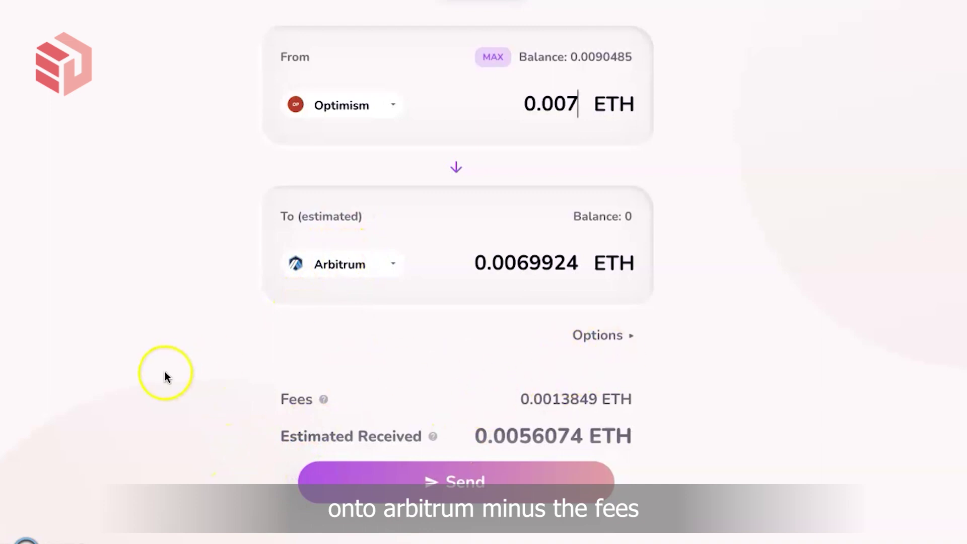
scroll(166, 377, up, 1)
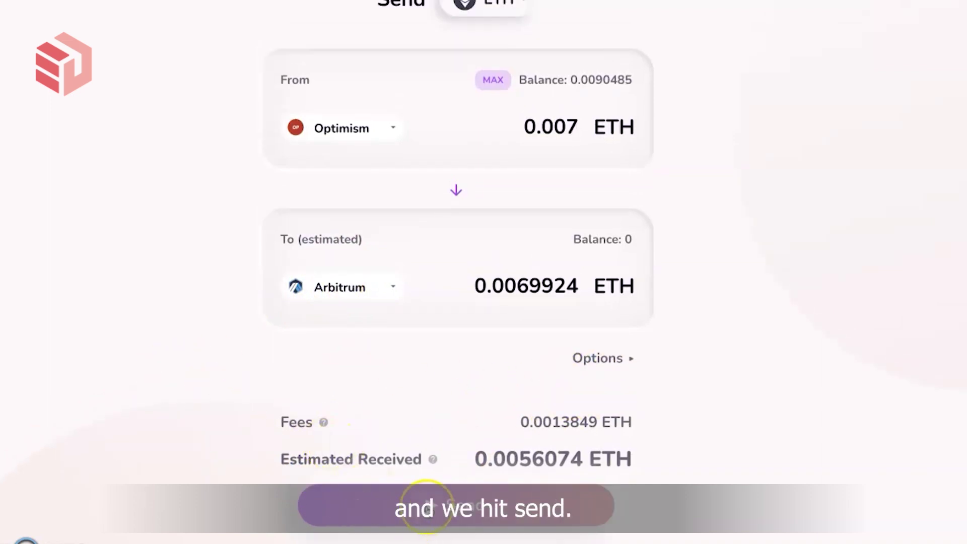
Send 0.007 ETH, switching the wallet to Optimism Mainnet and confirming in MetaMask.
click(429, 509)
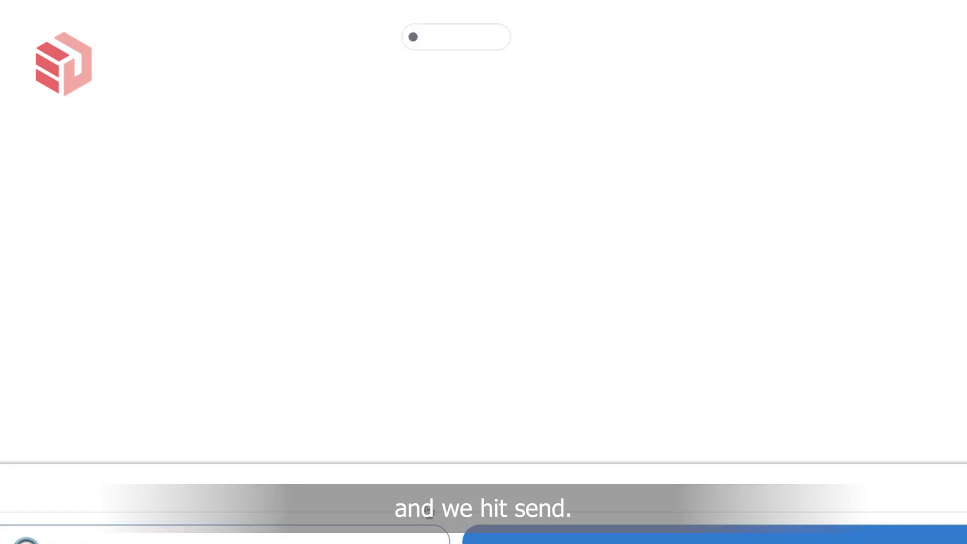
click(572, 531)
click(464, 265)
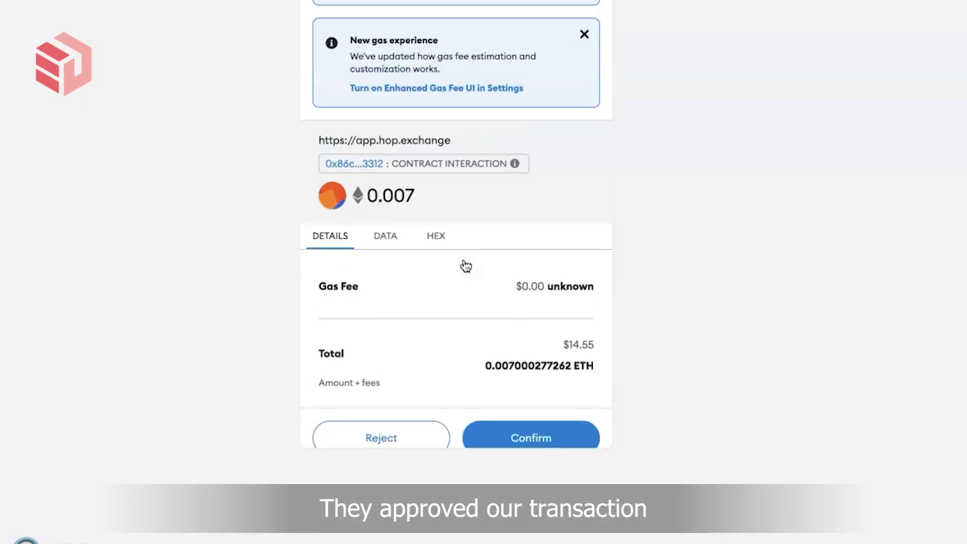
scroll(515, 312, down, 1)
click(536, 411)
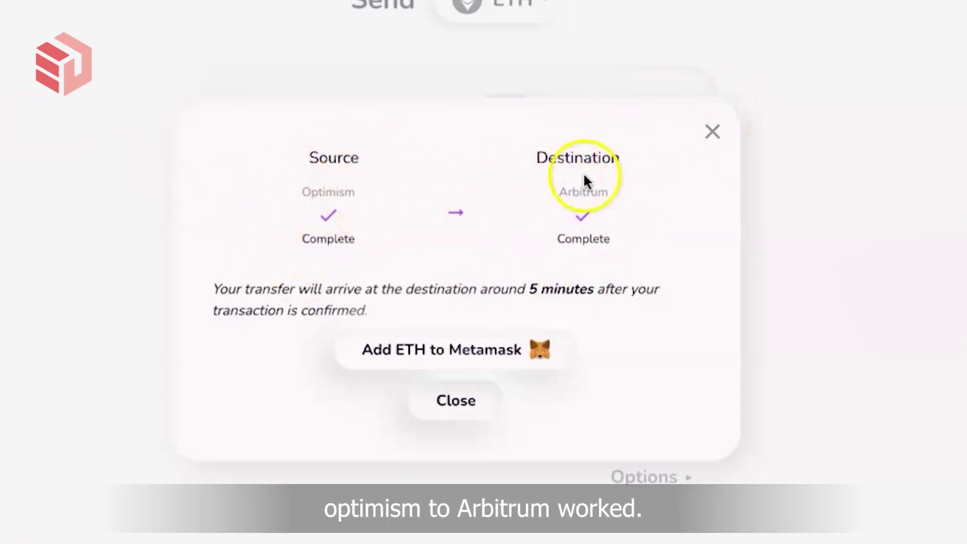
Close the transfer summary and review the updated Optimism and Arbitrum ETH balances.
click(470, 407)
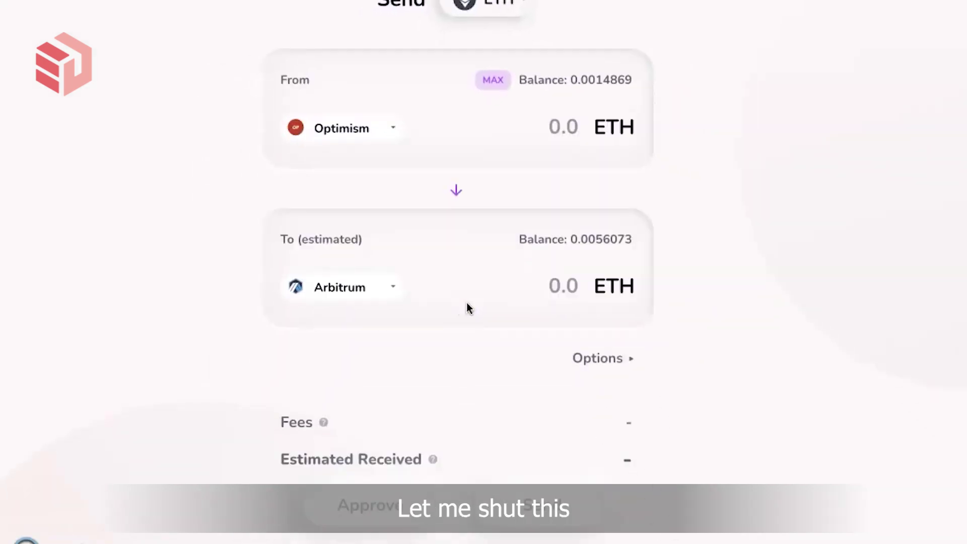
scroll(468, 304, down, 2)
scroll(467, 304, up, 4)
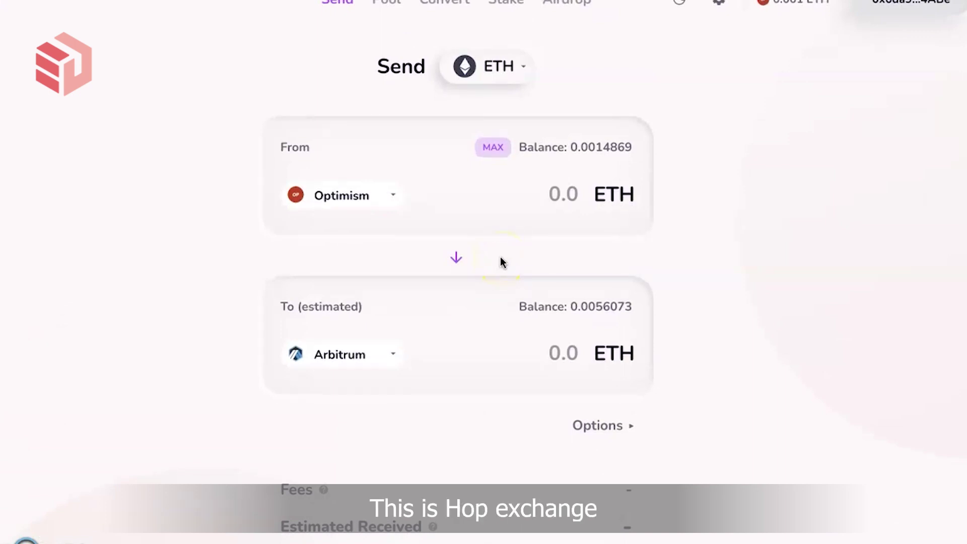
Switch the source network to Mainnet and check the destination network list.
click(496, 246)
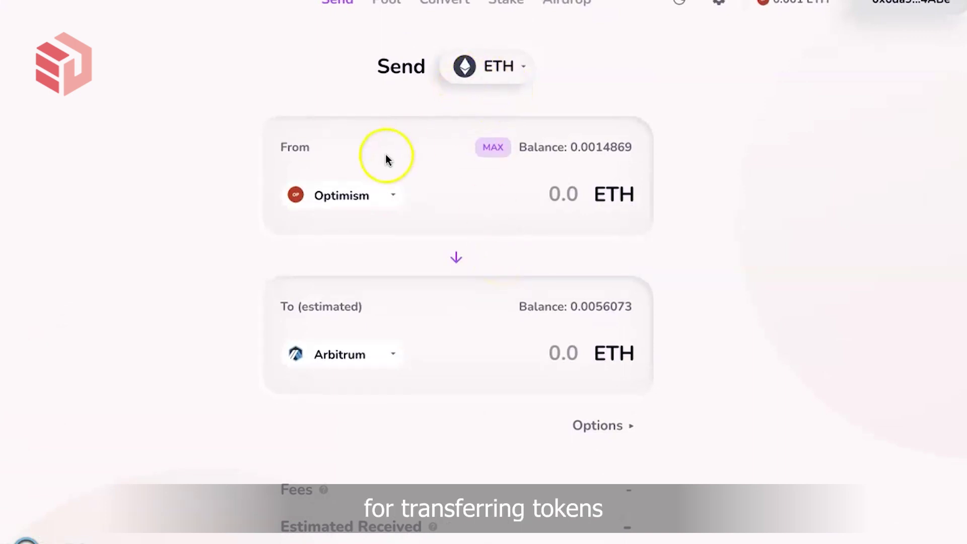
click(386, 195)
click(367, 65)
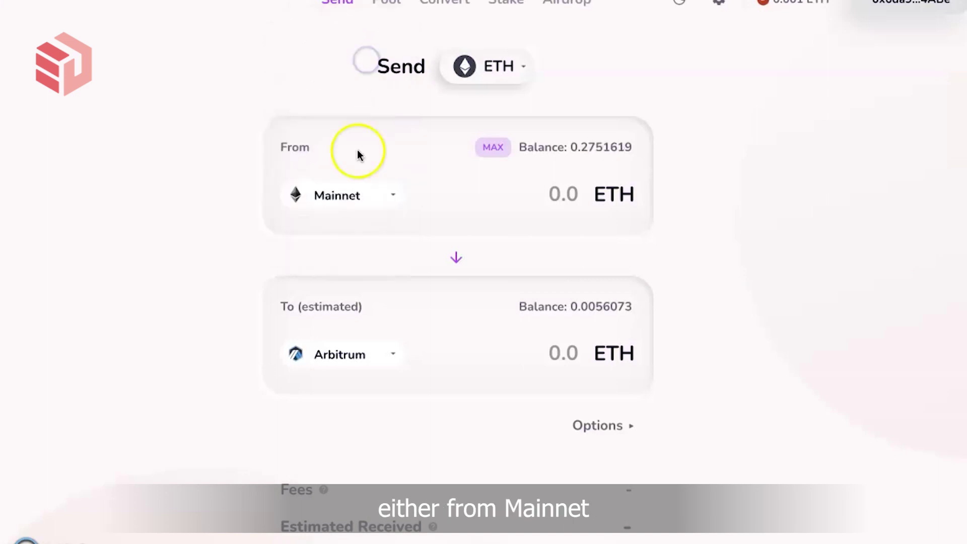
click(346, 353)
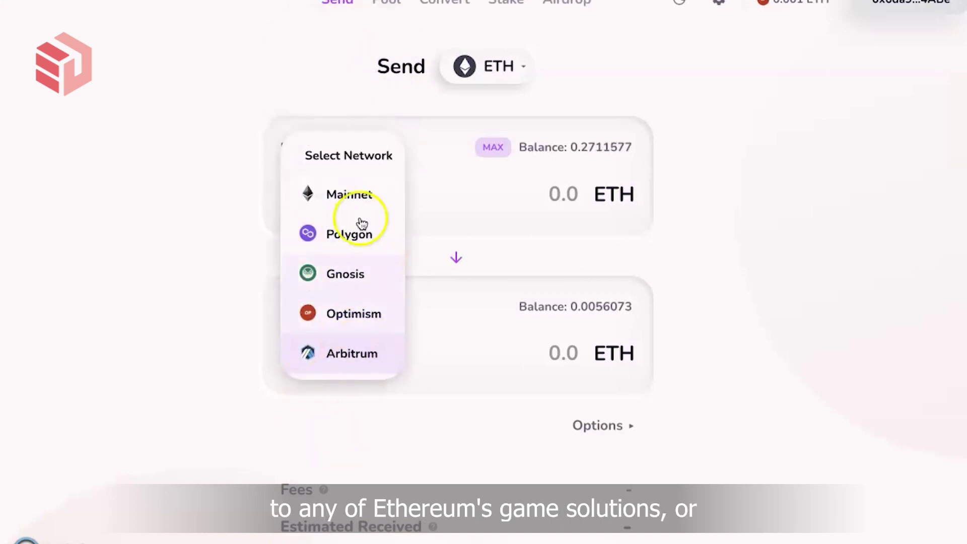
click(186, 346)
Make Polygon the source network, keeping Arbitrum as the destination.
click(346, 195)
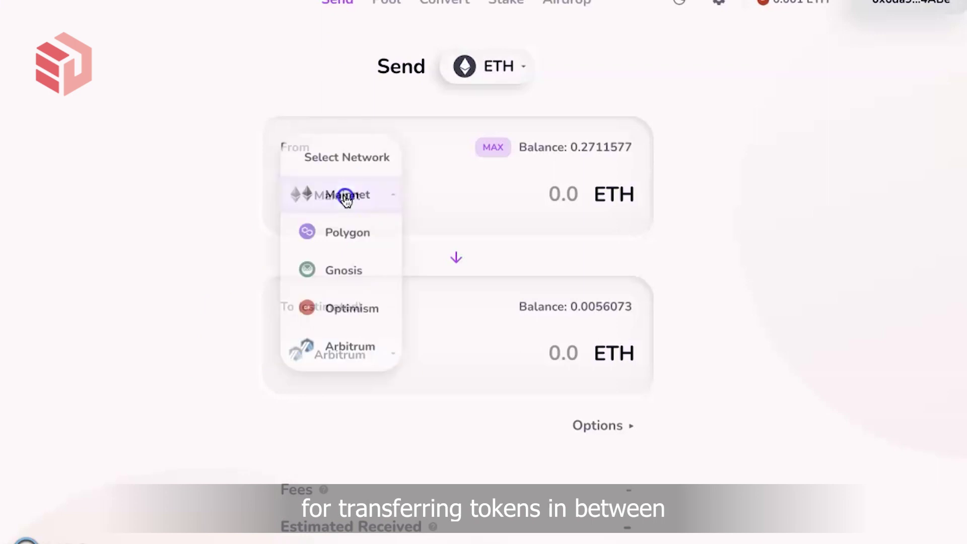
click(349, 231)
click(346, 354)
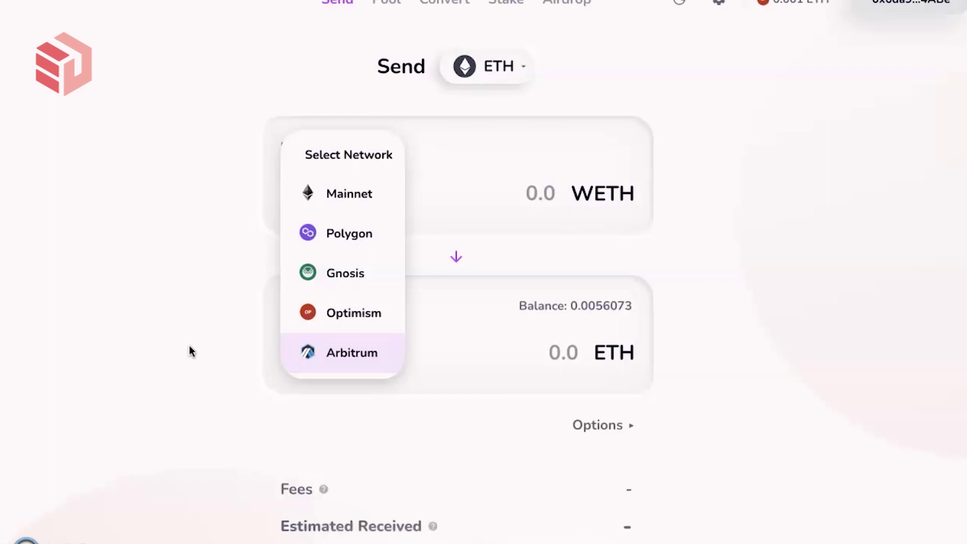
click(189, 345)
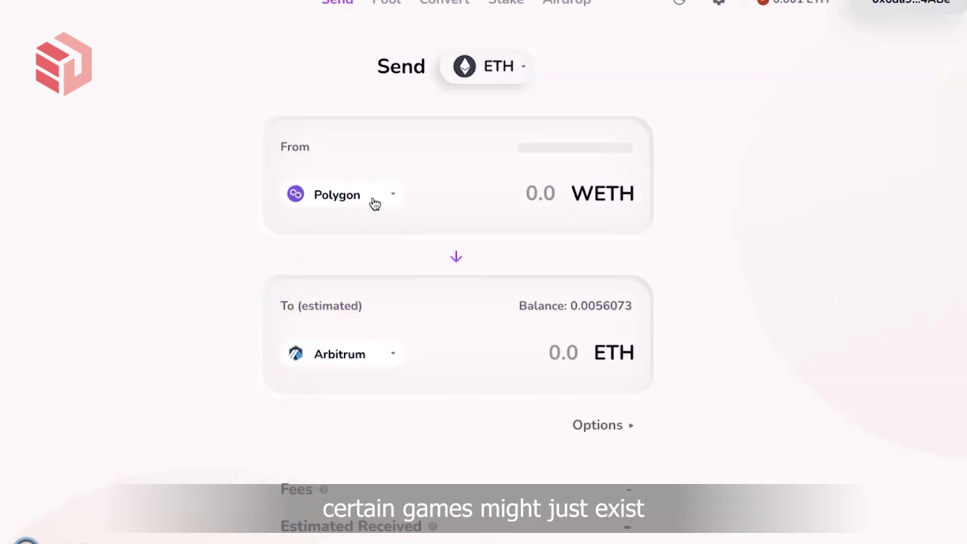
click(355, 195)
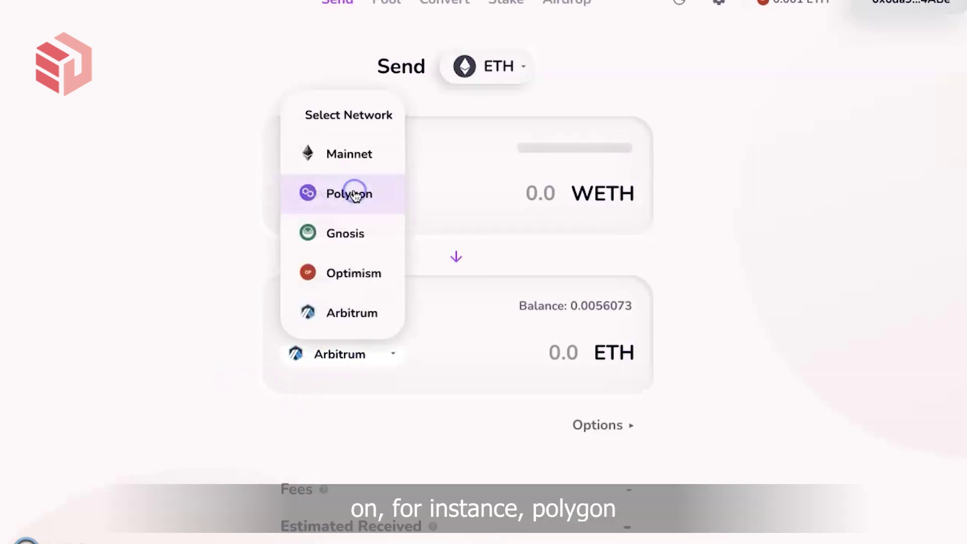
click(239, 266)
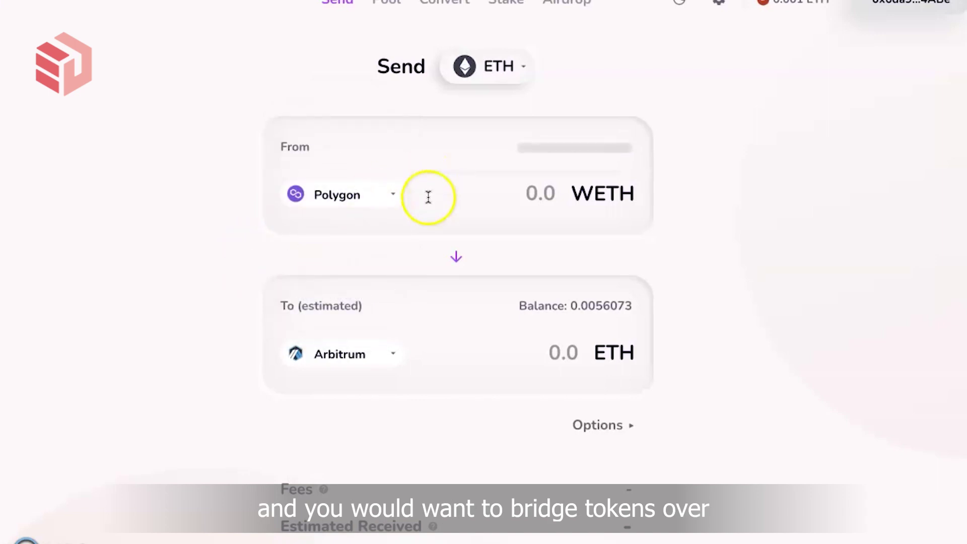